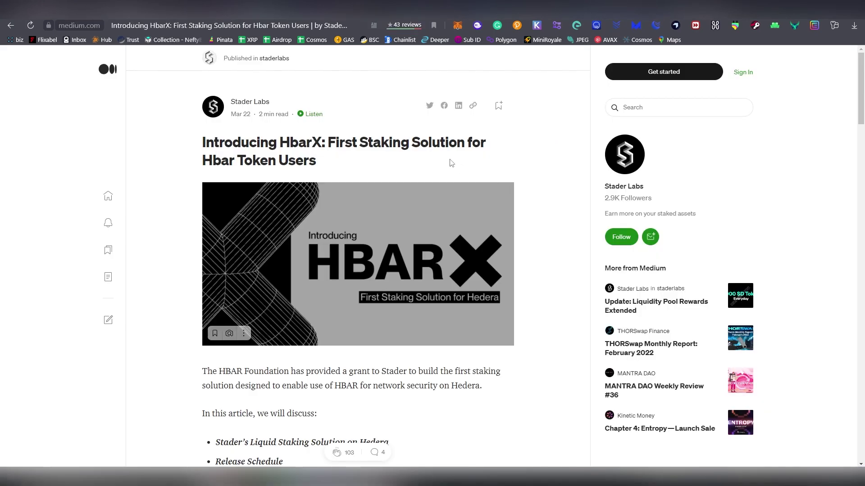
- Bring up Stader Labs' Medium article 'Introducing HbarX: First Staking Solution for Hbar Token Users'
mouse_move(251, 104)
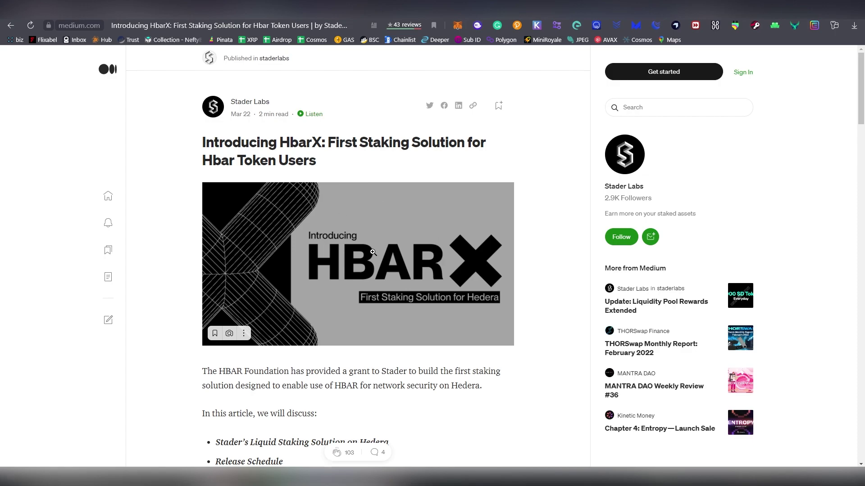
- Read down the article, highlighting the terms 'HbarX' and 'July 2022' along the way
scroll(373, 252, "down", 5)
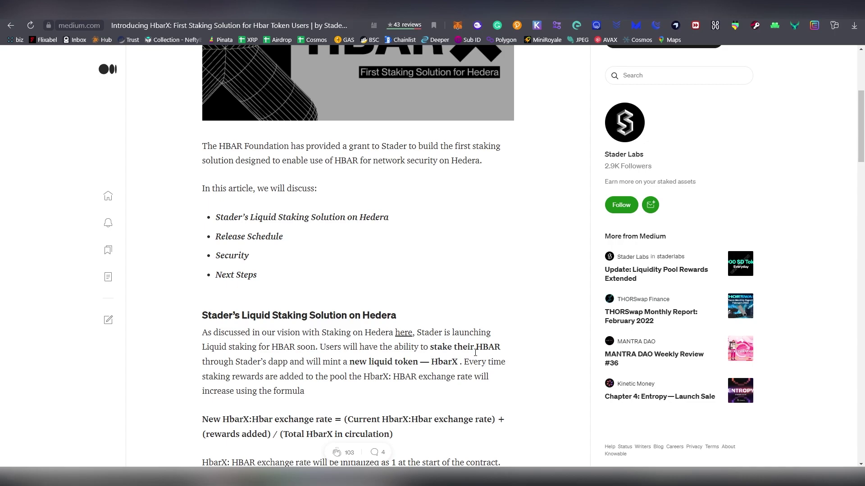
left_click_drag(434, 365, 458, 364)
left_click(503, 334)
scroll(437, 279, "down", 3)
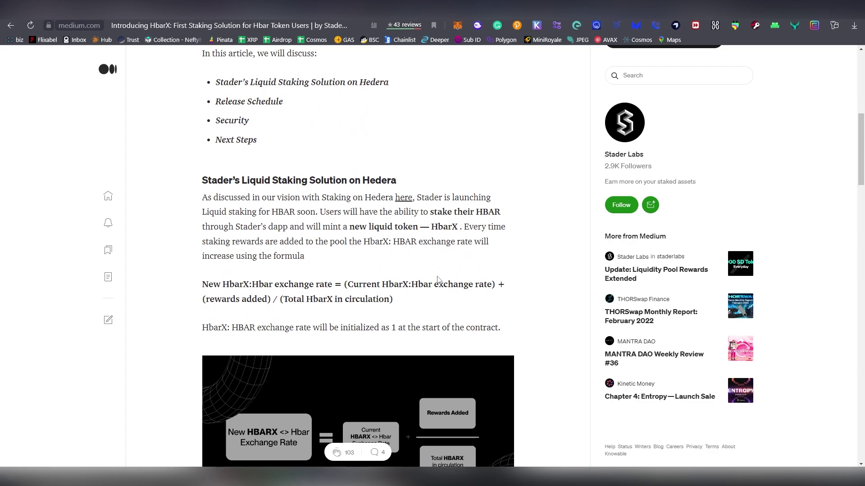
scroll(436, 280, "down", 1)
scroll(436, 279, "down", 4)
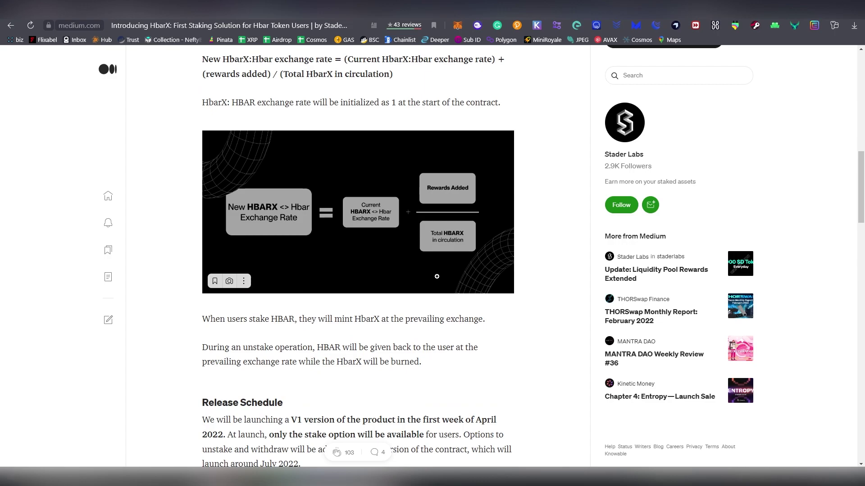
scroll(436, 278, "down", 2)
left_click_drag(261, 375, 298, 381)
left_click(297, 383)
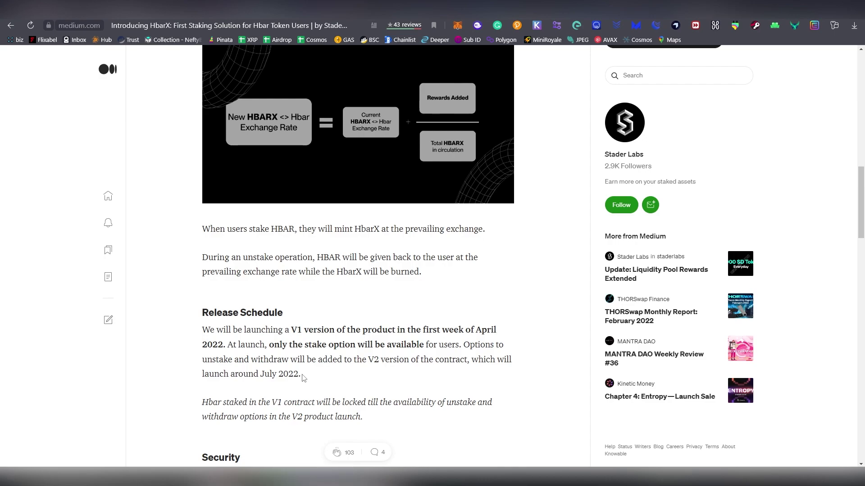
- Scroll further through the article, then back up to its top
scroll(333, 351, "down", 3)
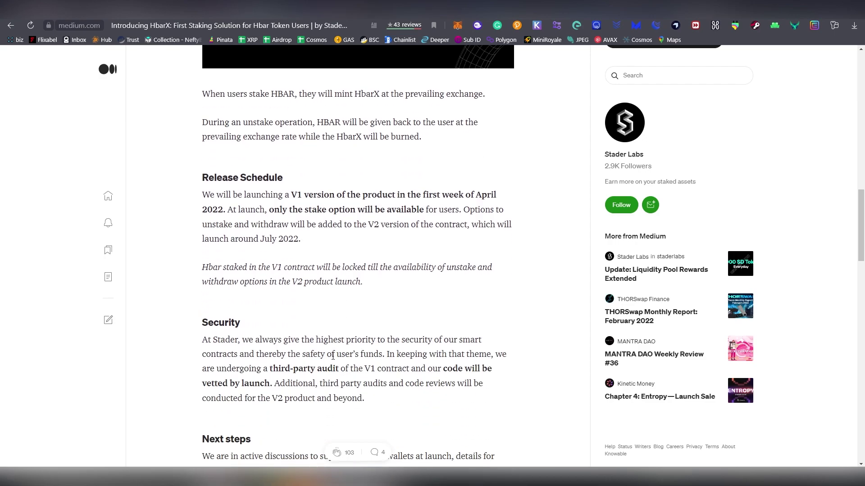
scroll(333, 351, "down", 4)
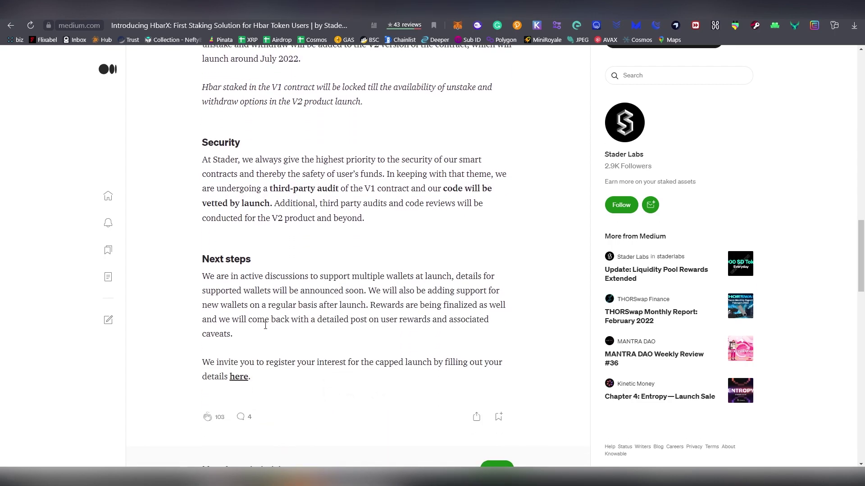
scroll(336, 321, "up", 10)
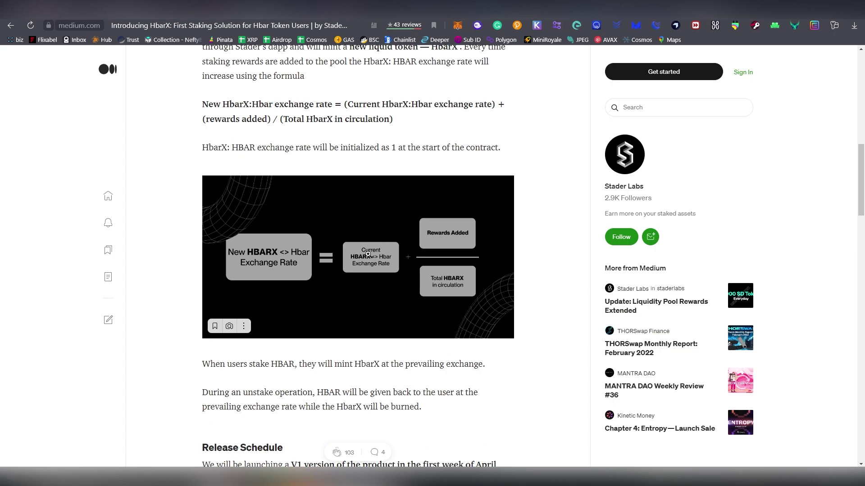
scroll(396, 243, "up", 2)
scroll(398, 317, "up", 10)
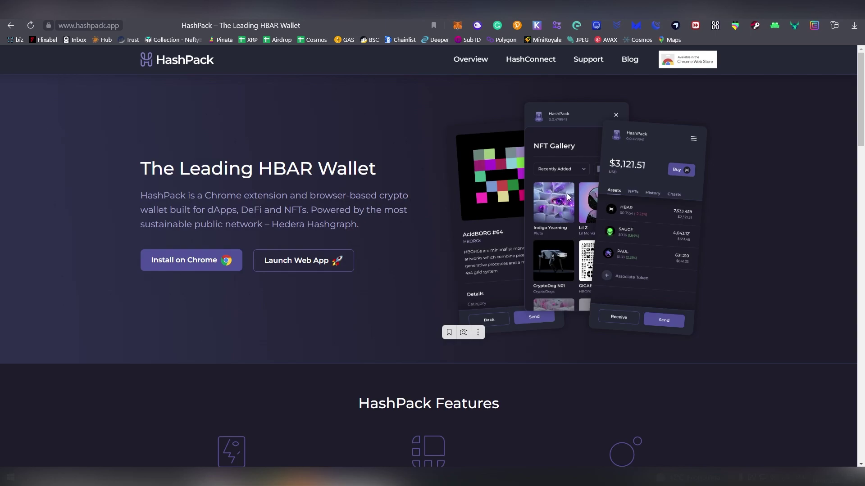
scroll(413, 239, "down", 3)
scroll(394, 310, "down", 3)
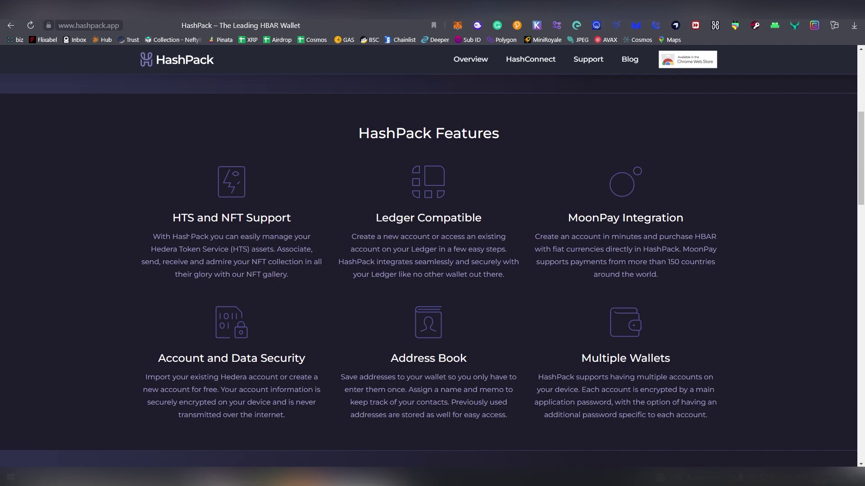
scroll(334, 258, "down", 14)
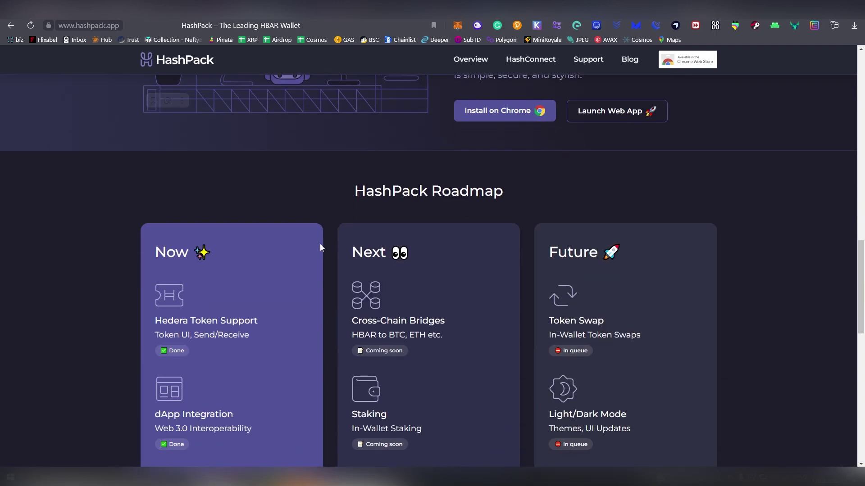
scroll(320, 247, "down", 3)
left_click_drag(353, 282, 428, 295)
left_click(391, 290)
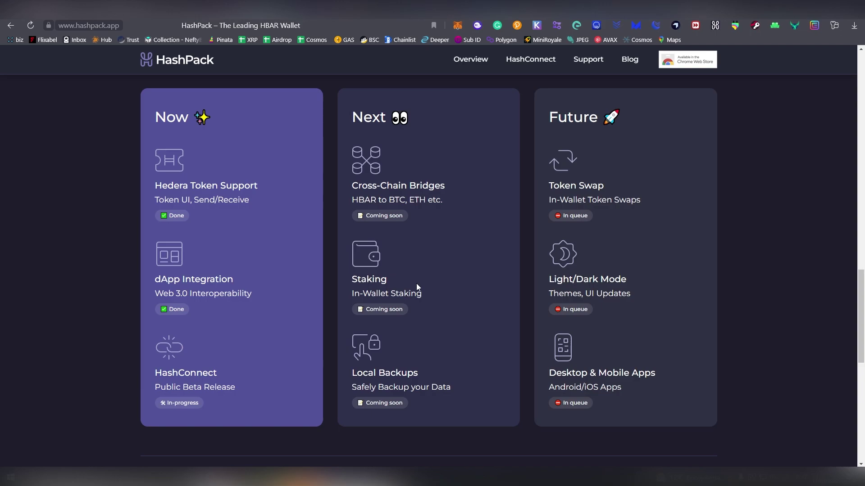
scroll(416, 283, "down", 4)
scroll(416, 283, "up", 15)
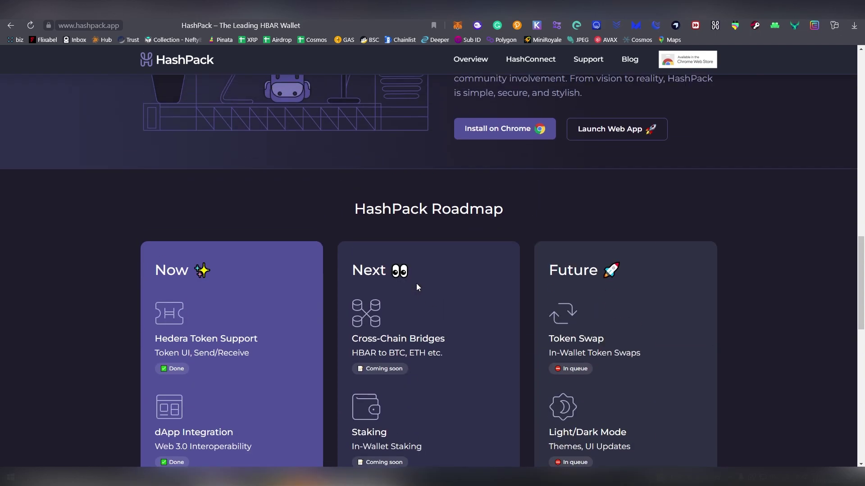
scroll(420, 283, "up", 7)
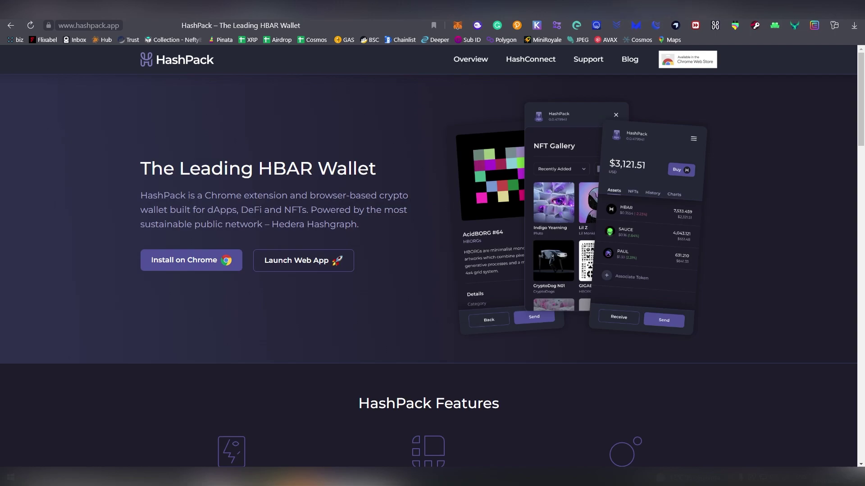
- On the Stader Labs tab, shift the Stake with Stader carousel left to reveal Hedera
key("ctrl+Tab")
scroll(492, 210, "up", 8)
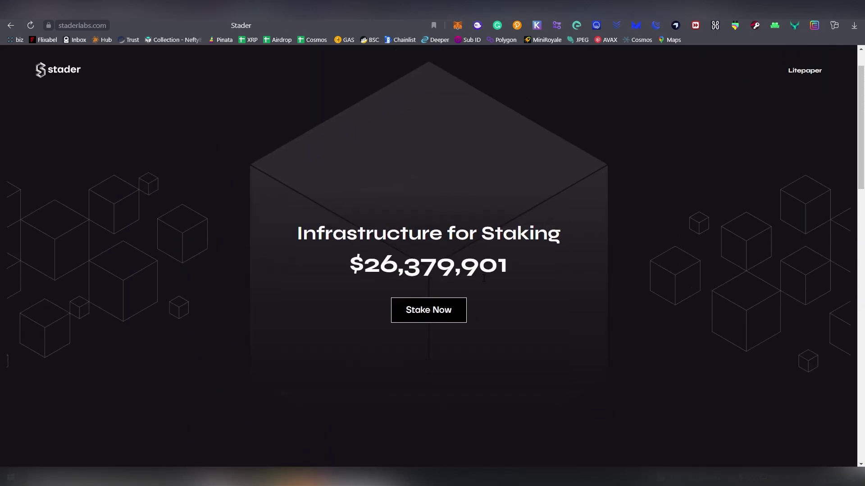
scroll(477, 277, "down", 8)
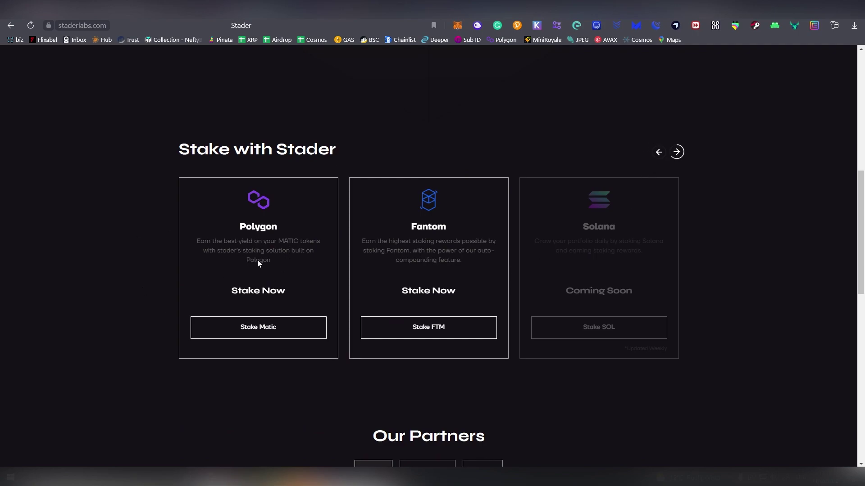
left_click_drag(273, 261, 369, 278)
left_click(659, 154)
- On Stader's Hedera staking page, choose HashPack as the wallet to connect
left_click(659, 153)
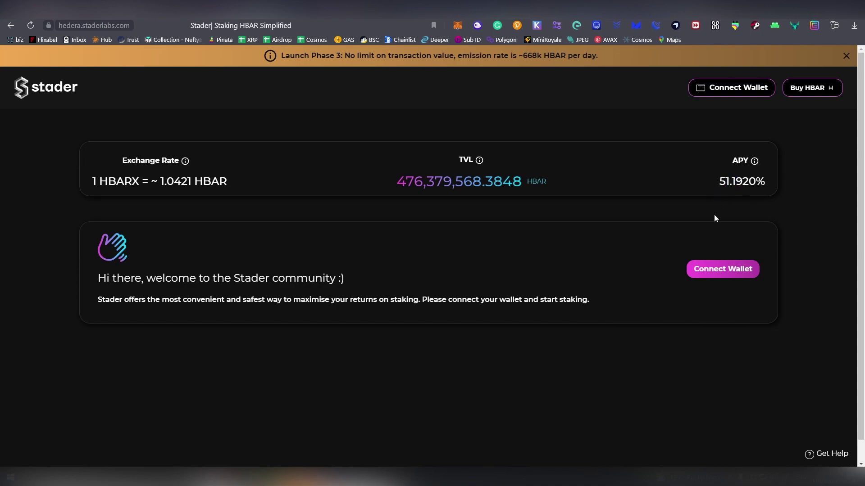
left_click(706, 280)
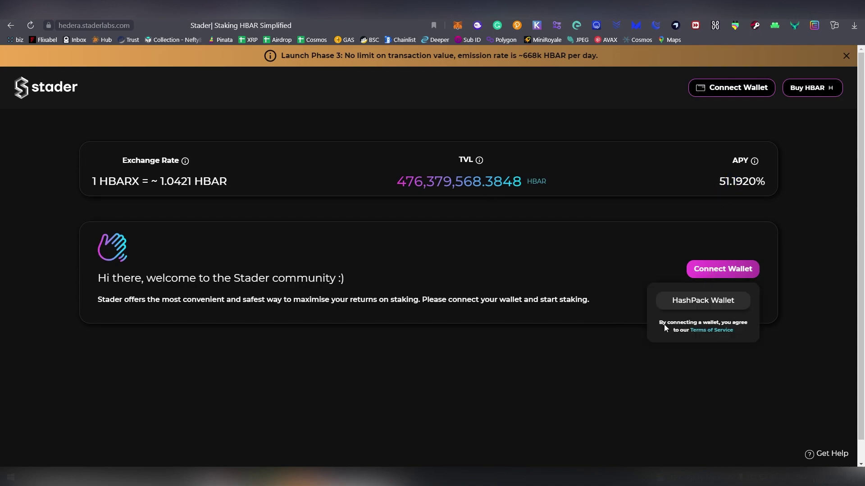
left_click(697, 304)
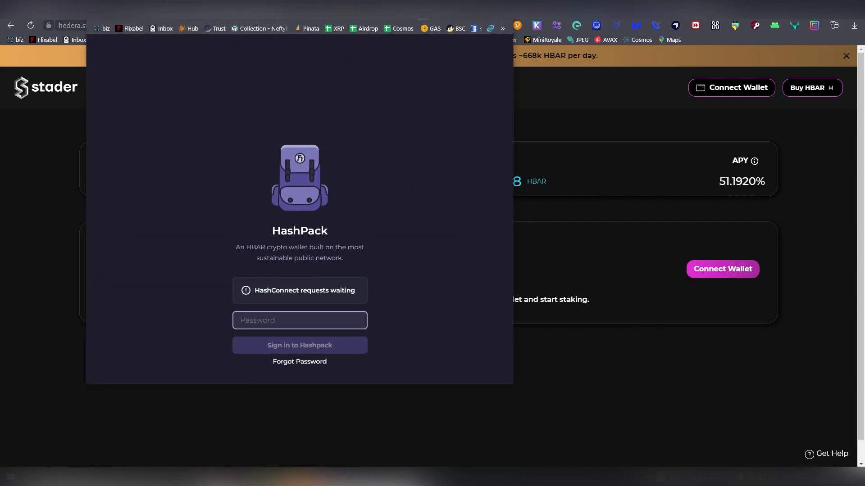
- Sign in to HashPack with the wallet password and approve linking the selected account
left_click_drag(430, 4, 461, 50)
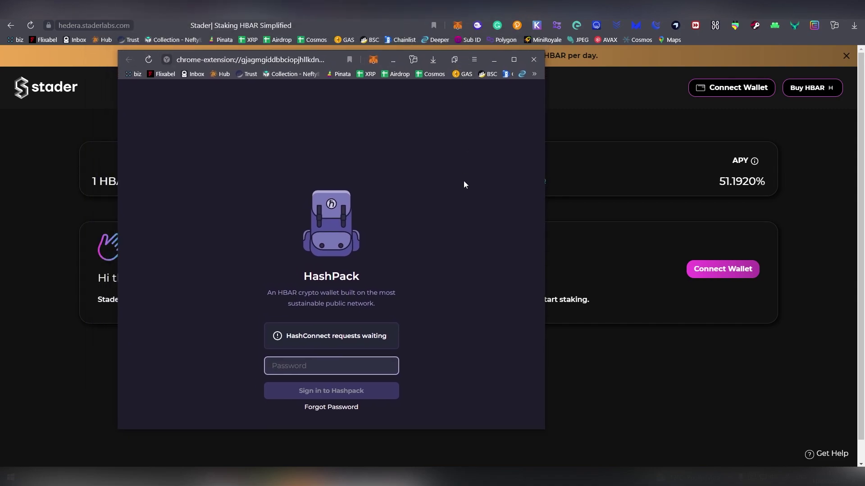
type("•••••••••••••")
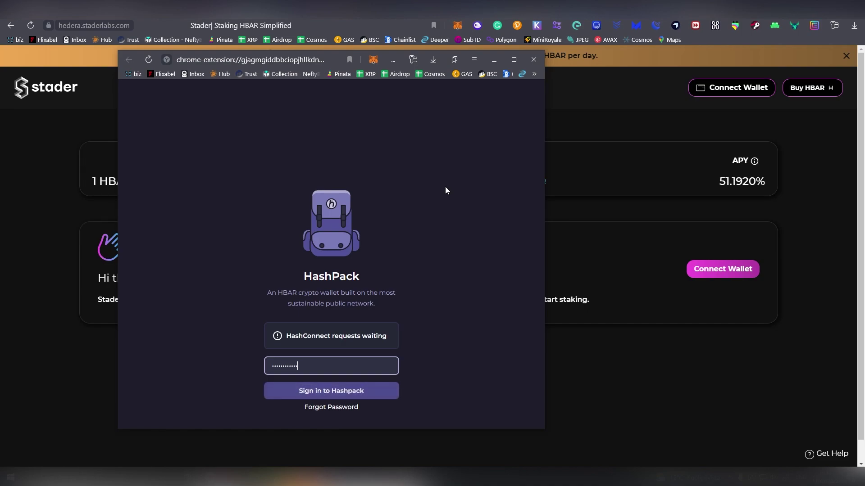
key("Return")
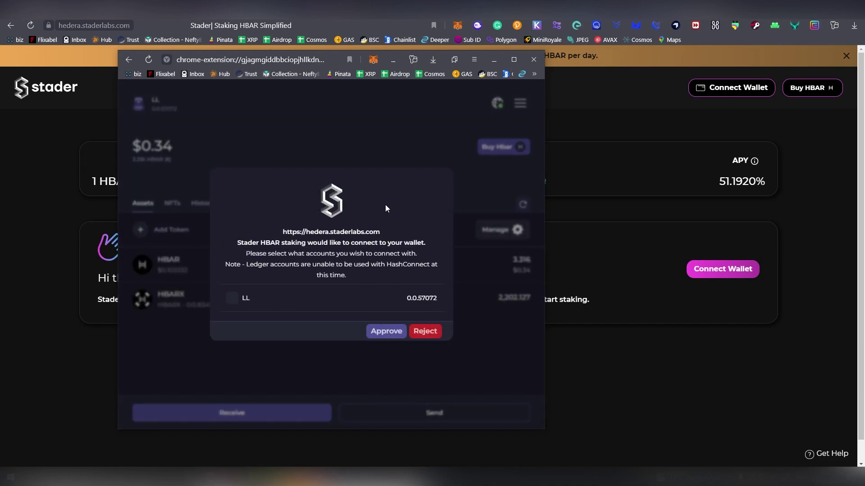
left_click(232, 299)
left_click(381, 332)
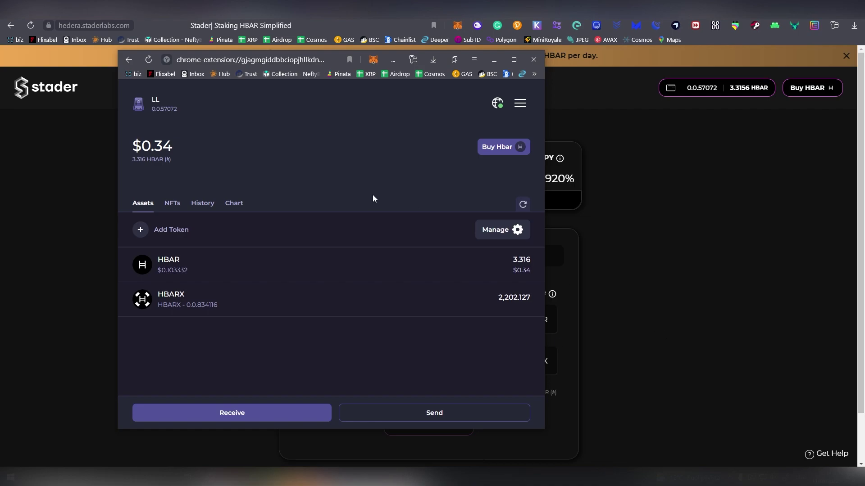
- Hide the wallet popup and enter 1 HBAR as the stake amount, quoting 0.9596 HBARX
left_click_drag(157, 295, 211, 291)
left_click(495, 60)
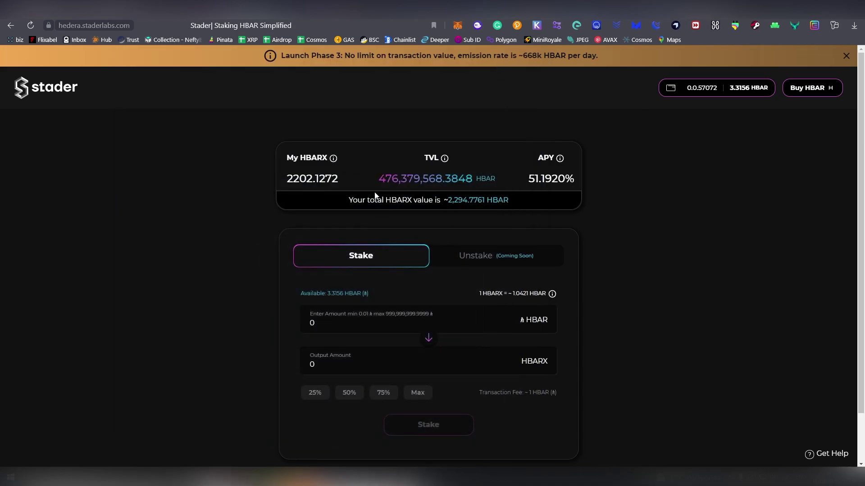
left_click(342, 323)
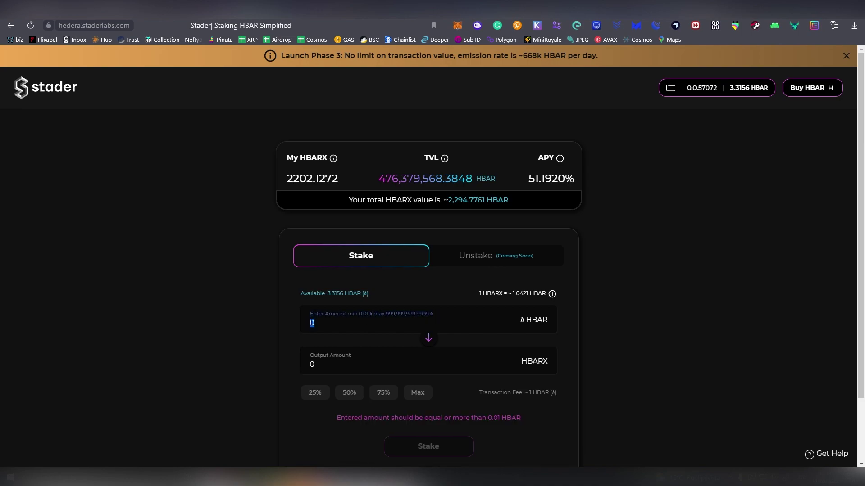
type("1")
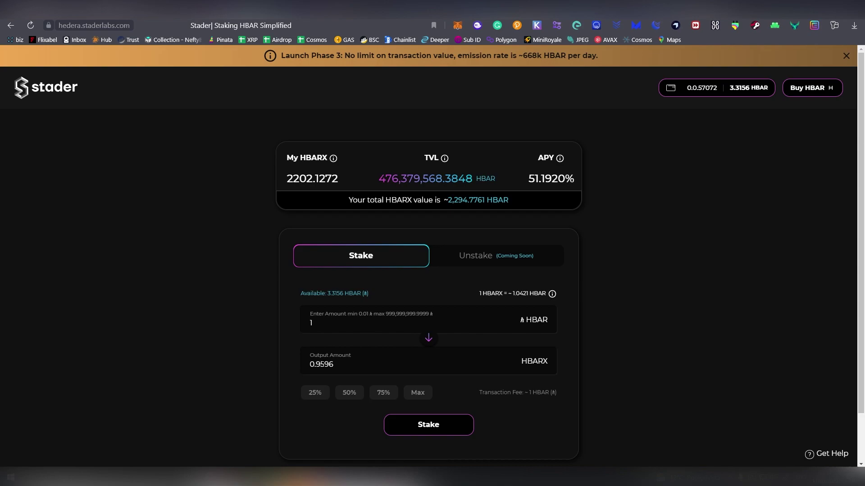
left_click_drag(309, 364, 325, 364)
left_click(298, 366)
scroll(487, 266, "down", 1)
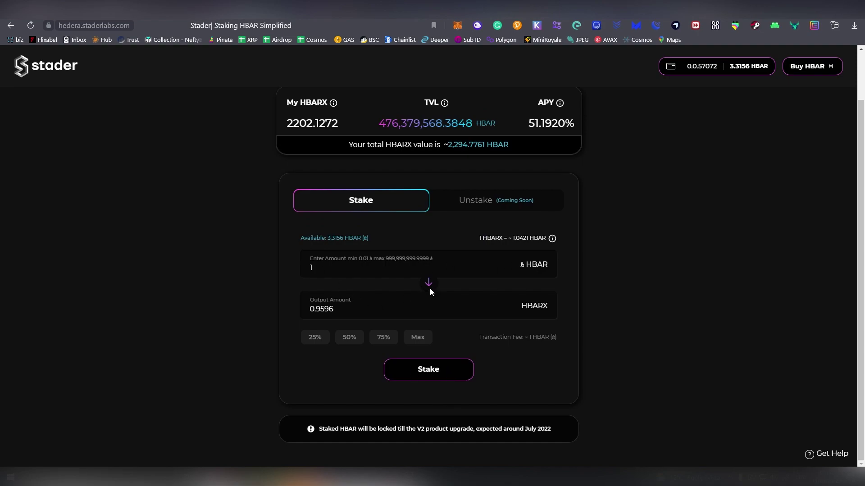
- Stake 1 HBAR, inspecting the raw transaction fields before approving the contract call in HashPack
left_click(451, 376)
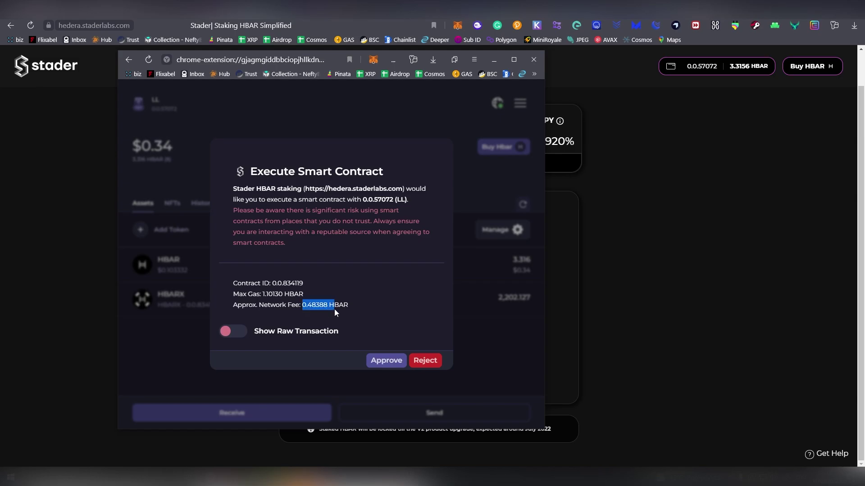
left_click(238, 337)
scroll(312, 293, "down", 6)
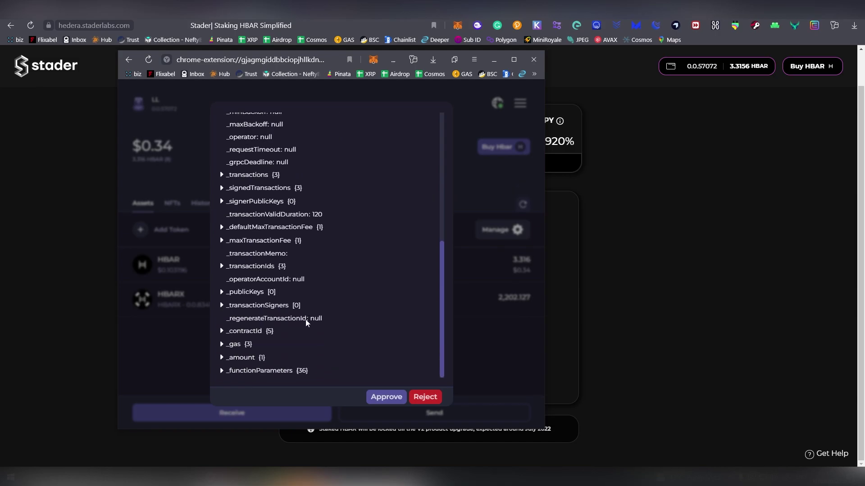
left_click(222, 266)
left_click(222, 267)
scroll(225, 272, "up", 1)
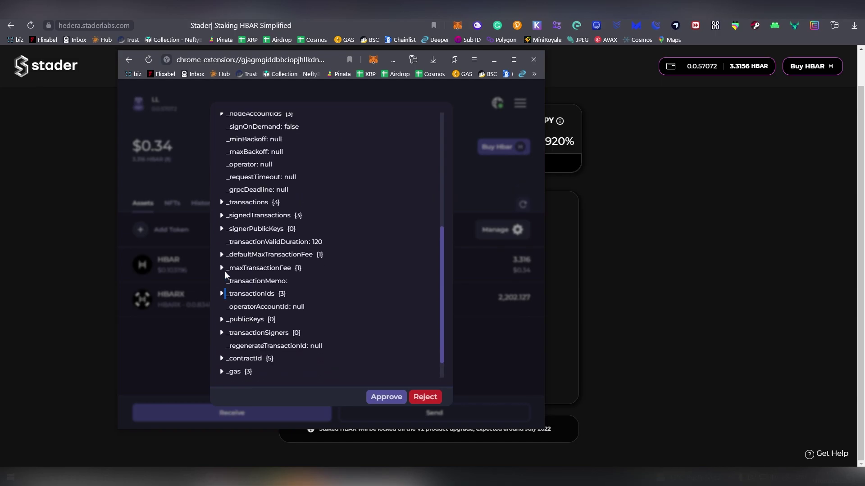
scroll(225, 271, "up", 10)
left_click(236, 302)
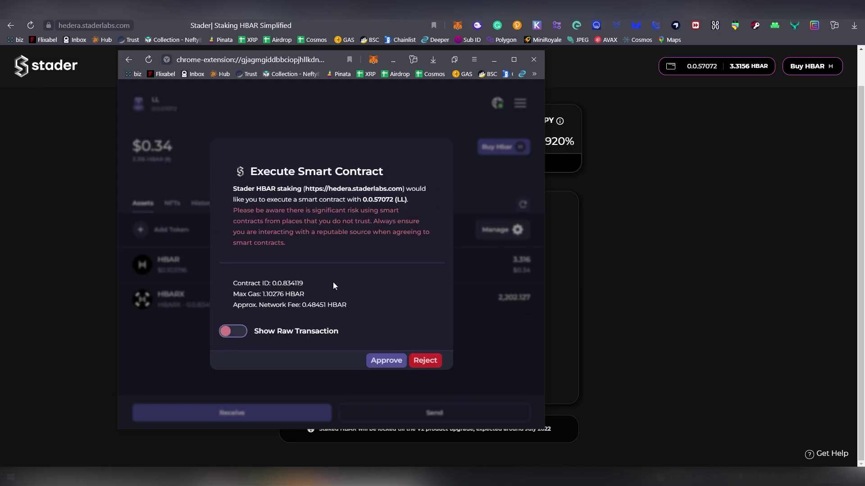
left_click(382, 361)
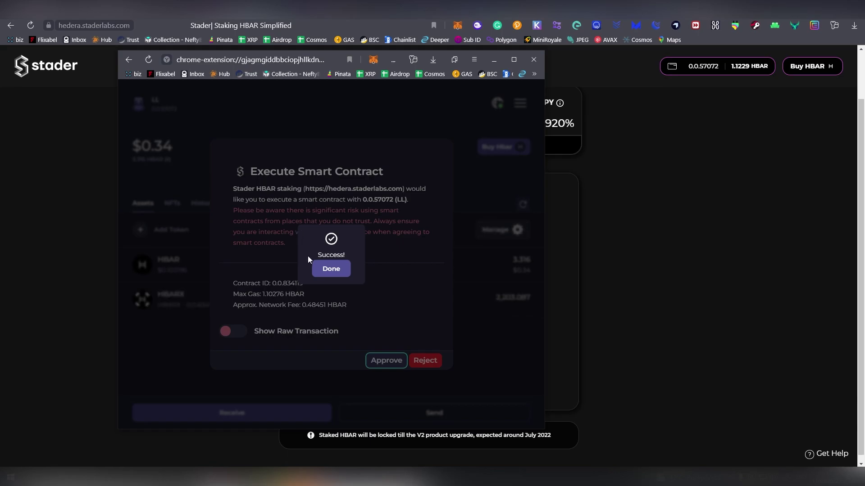
- Refresh HashPack's assets, close the wallet, and dismiss Stader's success panel (My HBARX 2203.0868)
left_click(331, 269)
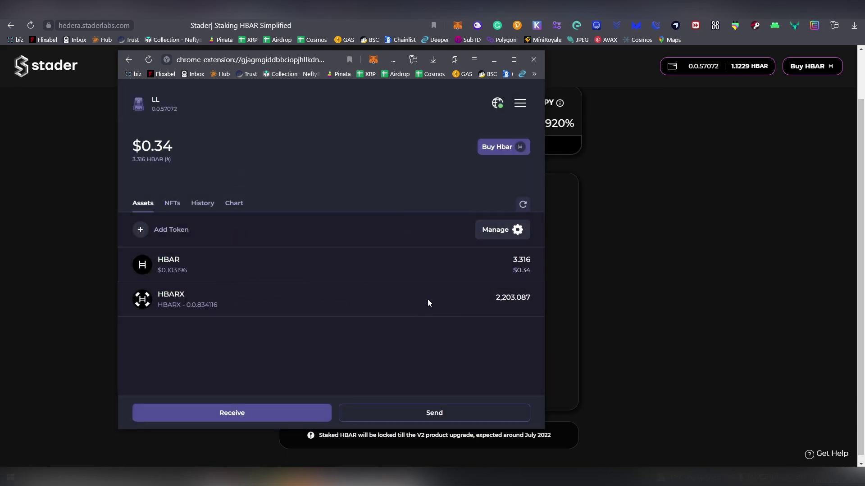
left_click(522, 205)
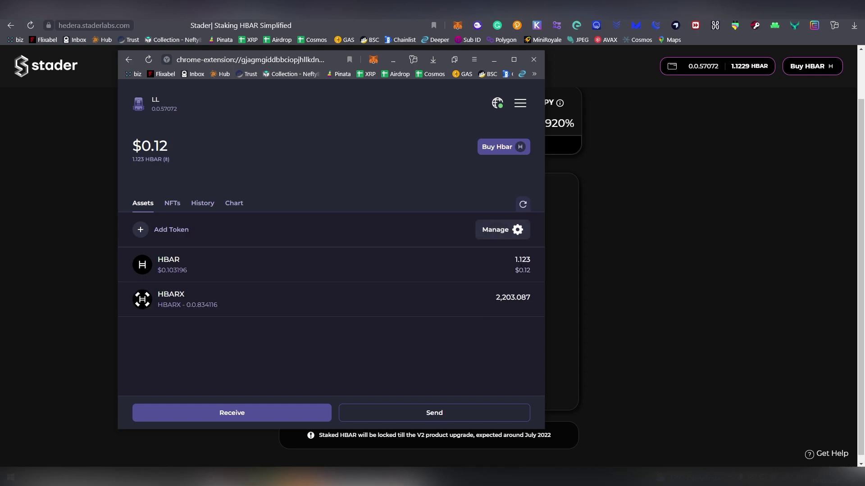
left_click_drag(517, 268, 536, 264)
left_click(531, 260)
left_click(534, 59)
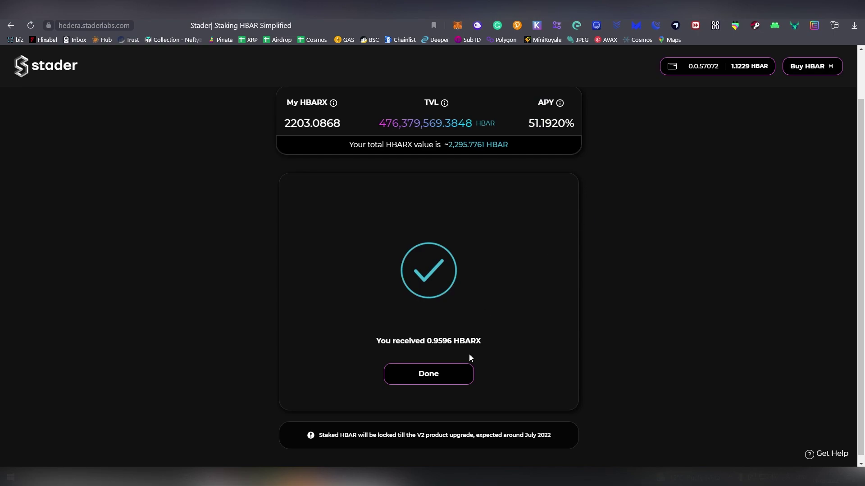
left_click(458, 379)
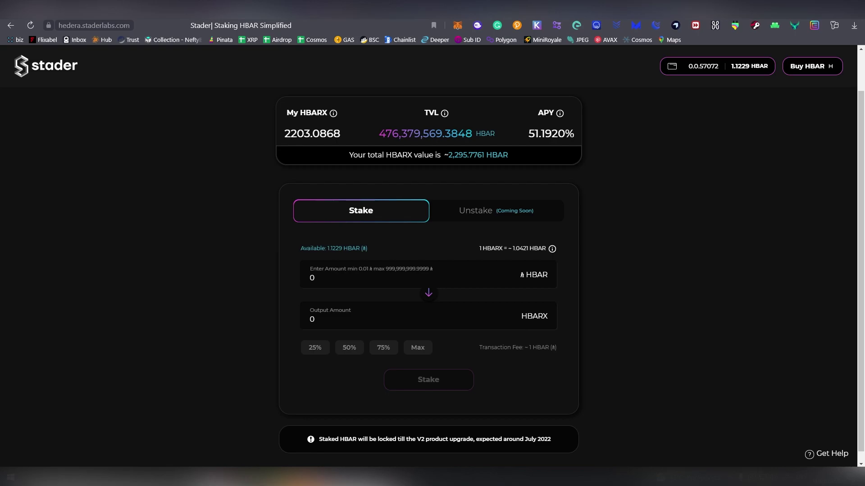
- Open the HashPack extension and sign in with the wallet password
left_click(714, 27)
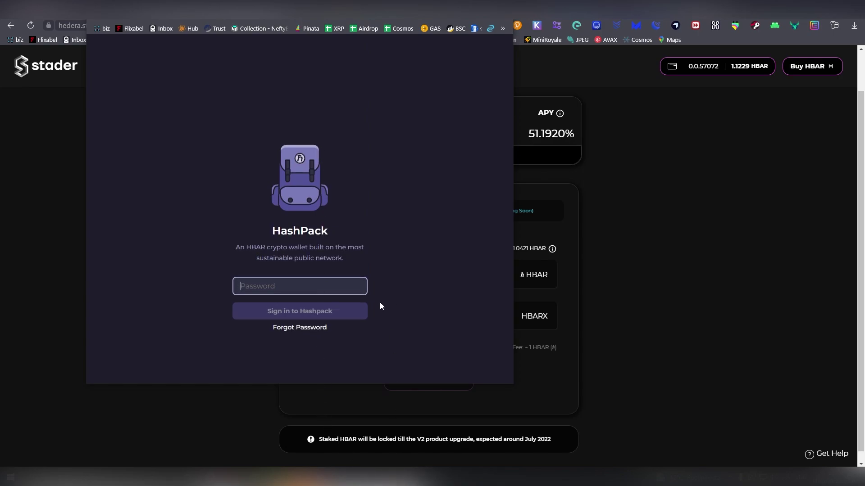
type("*************")
key("Return")
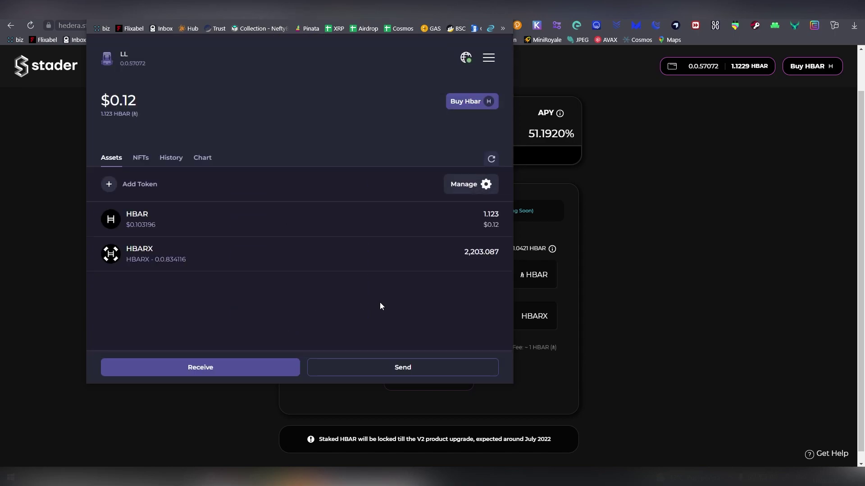
- View the latest Smart Contract Call in History (0.96 HBARX in, -2.193 HBAR), then close HashPack
left_click(148, 154)
left_click(175, 160)
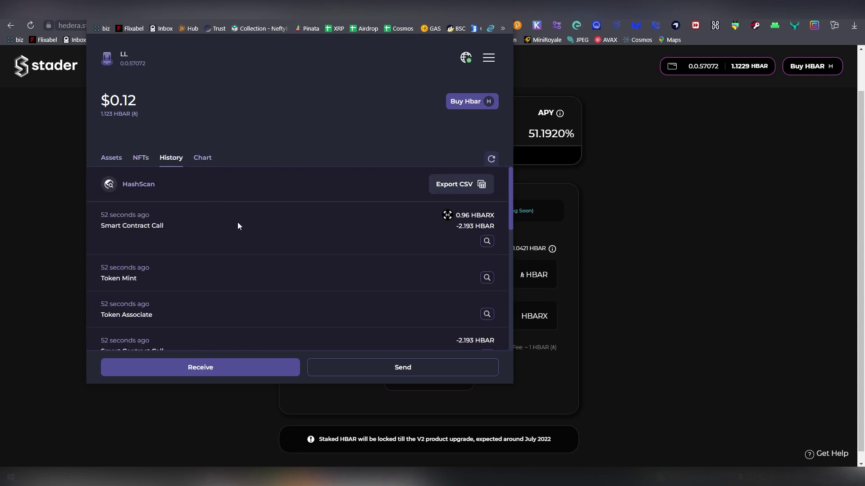
left_click(485, 243)
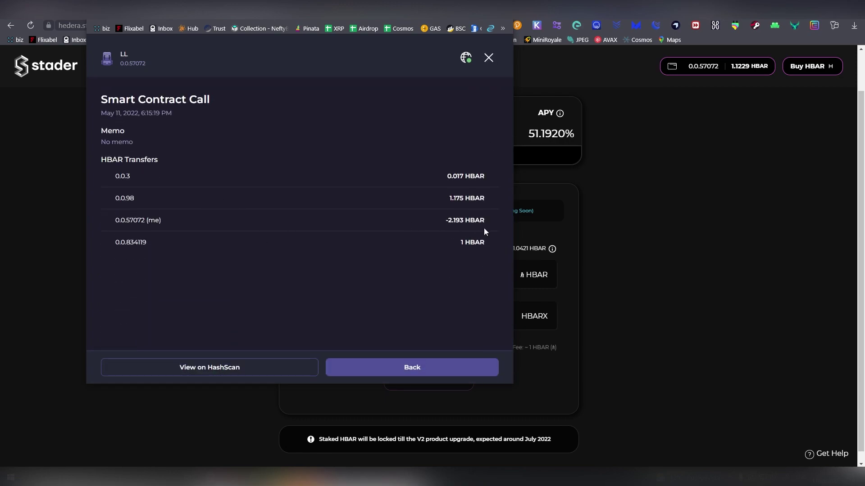
left_click(489, 58)
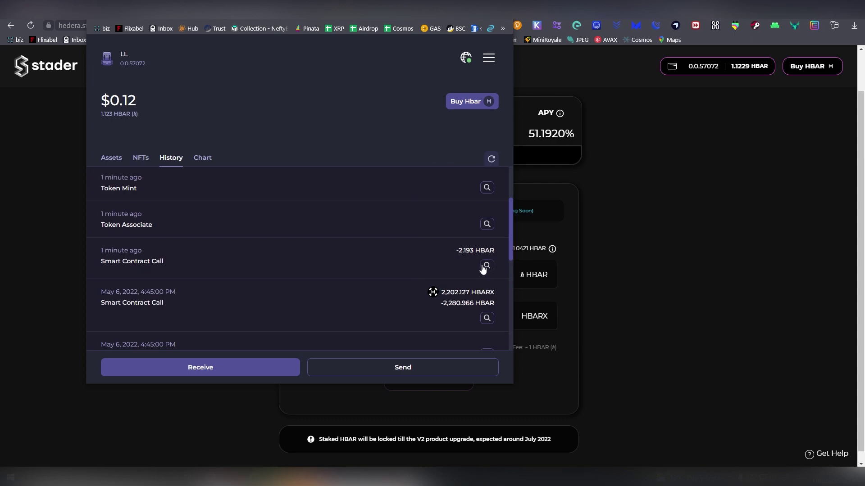
left_click_drag(458, 250, 475, 251)
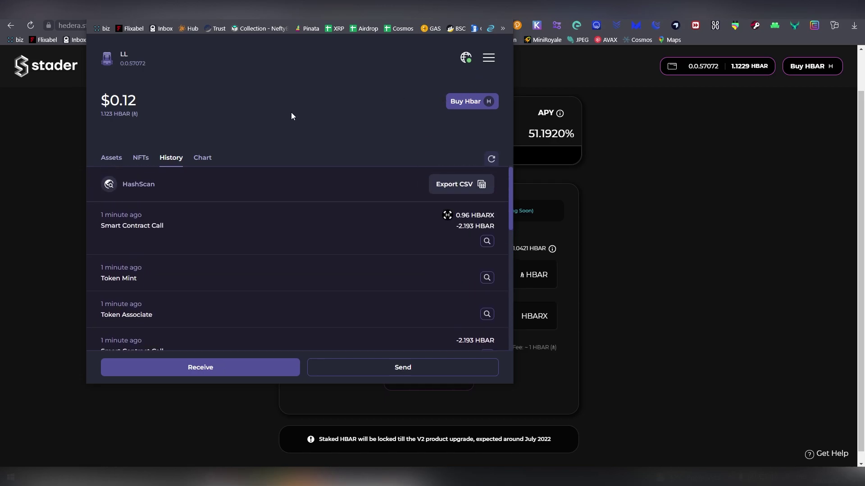
left_click(478, 26)
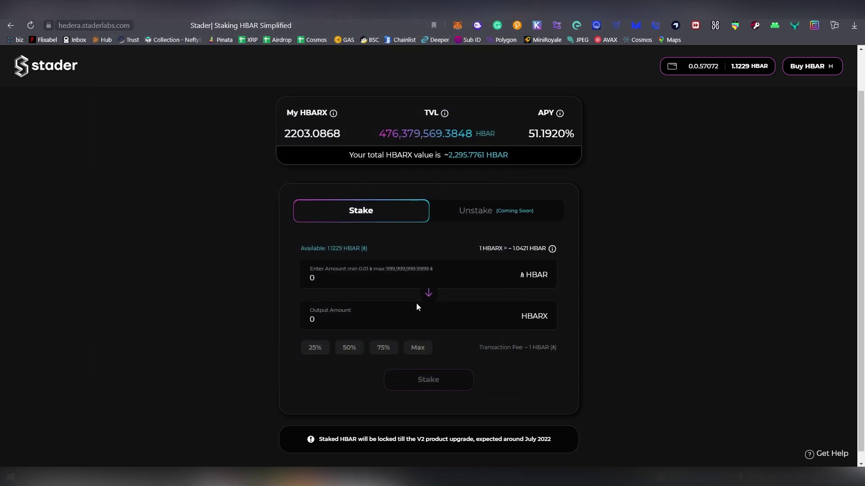